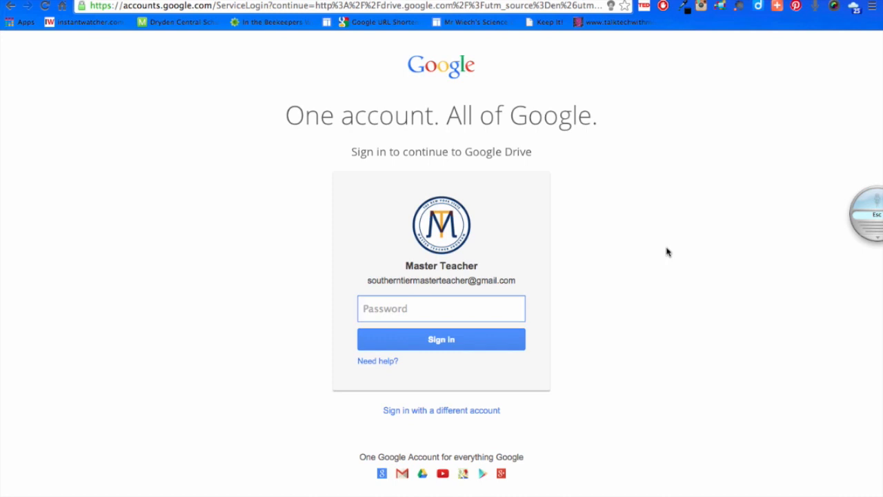
Enter the account password and sign in to Google Drive.
text(•••••••••••••)
click(483, 341)
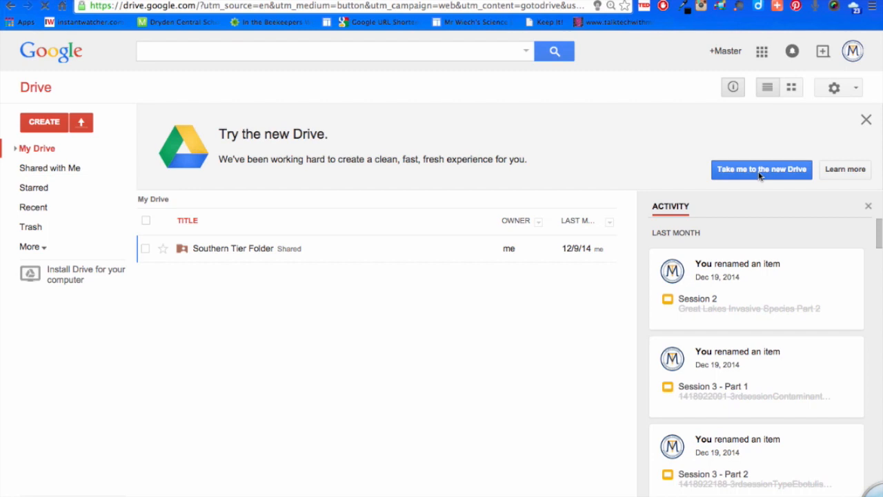
Switch to the new Drive interface and open the Southern Tier Folder.
click(759, 176)
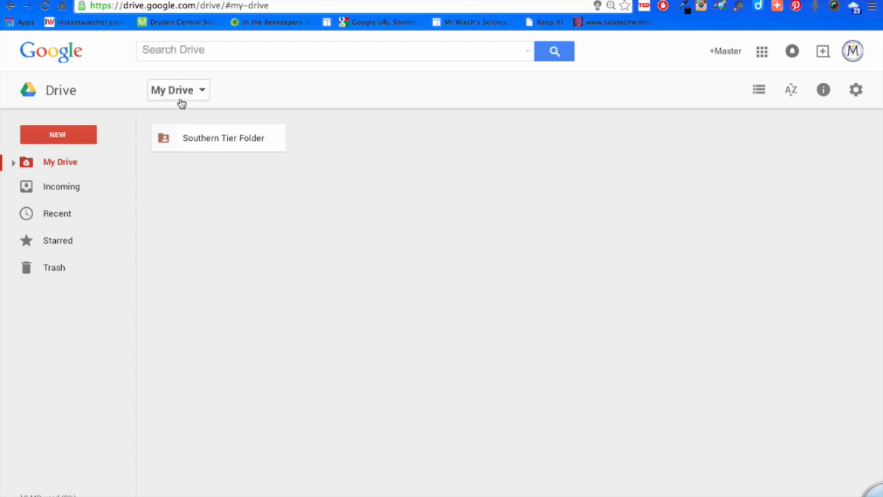
double_click(227, 135)
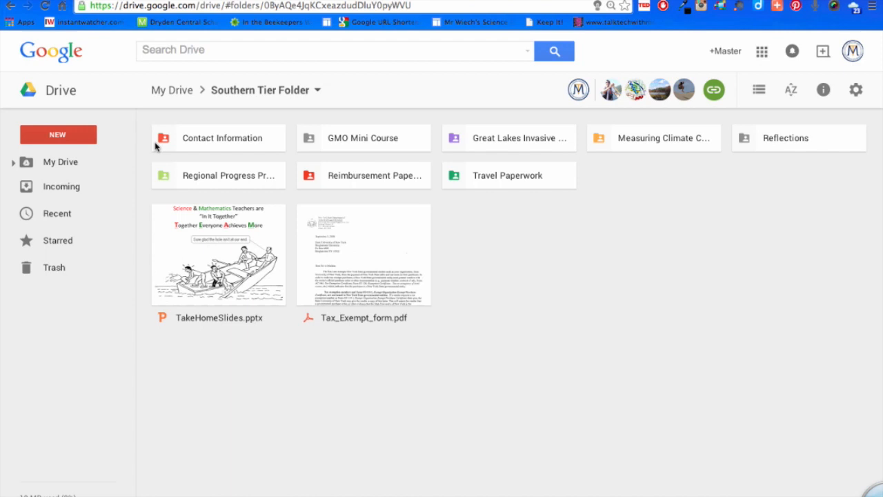
Create a folder named "Literacy PLT" inside the Southern Tier Folder.
click(58, 135)
click(64, 169)
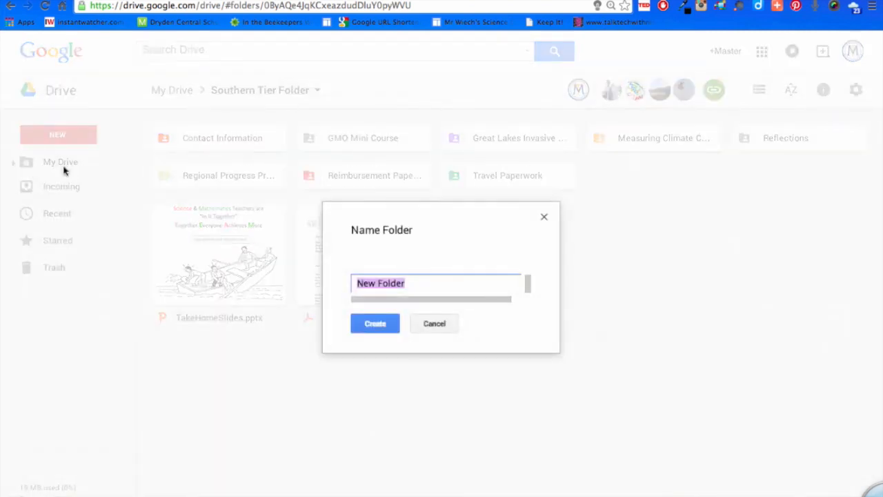
text(Li)
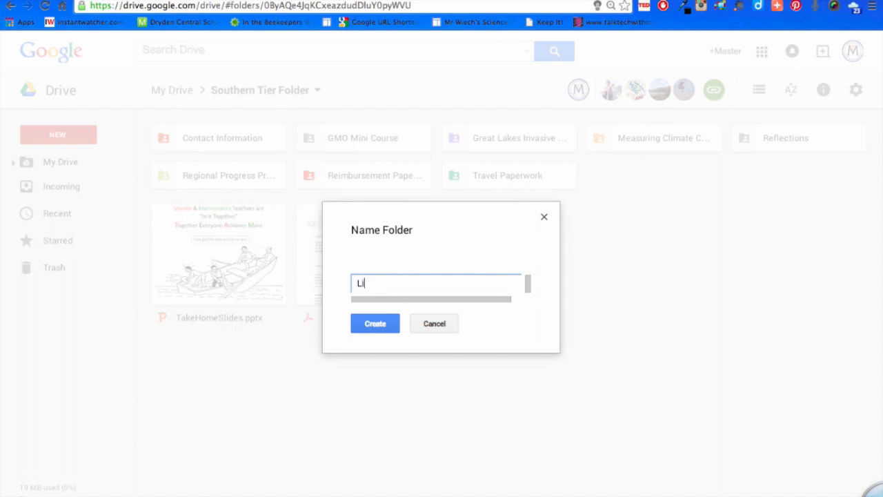
text(teracy PLT)
click(365, 321)
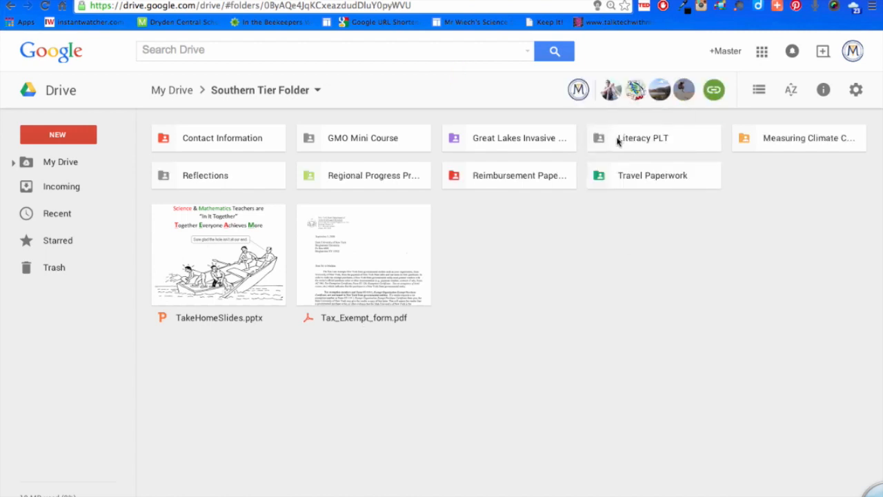
Change the color of the Literacy PLT folder to green and deselect it.
right_click(619, 141)
mouse_move(666, 316)
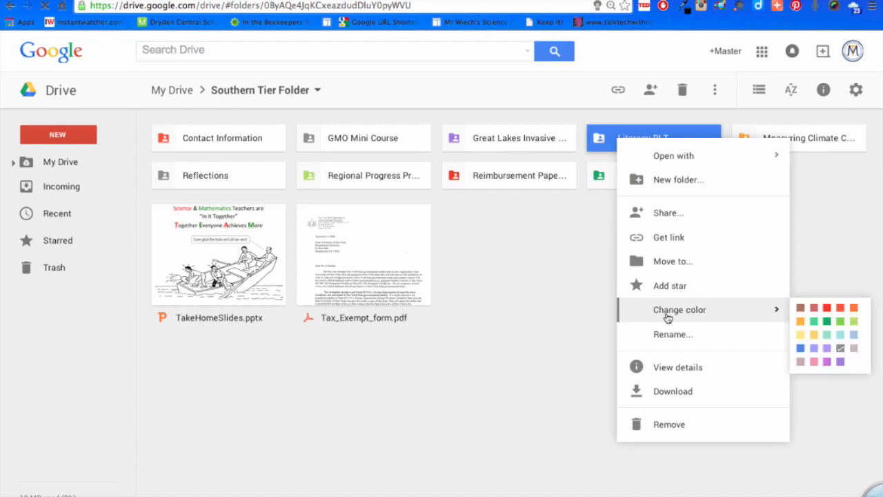
click(842, 322)
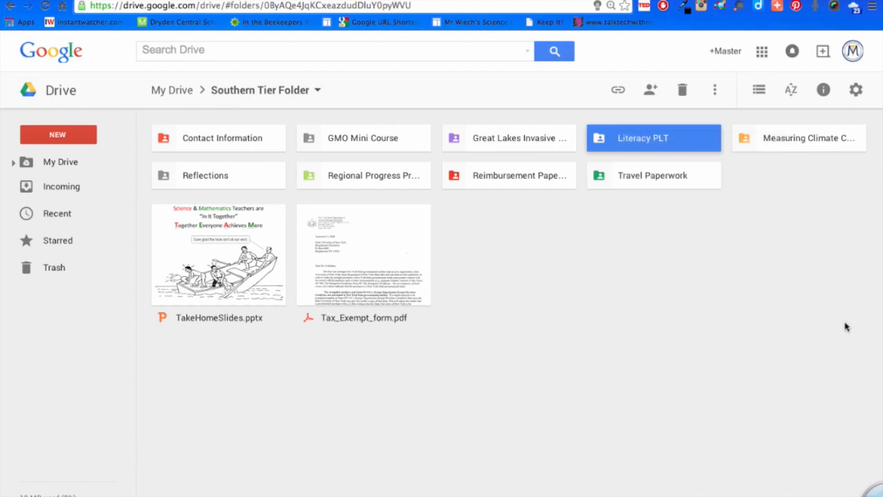
click(682, 233)
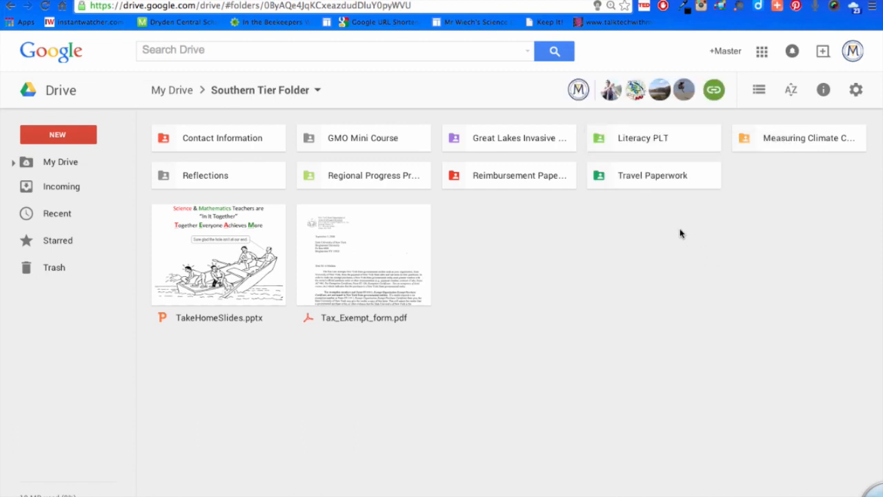
Open the Literacy PLT folder and create a subfolder named "Vocabulary Lists" in it.
double_click(645, 139)
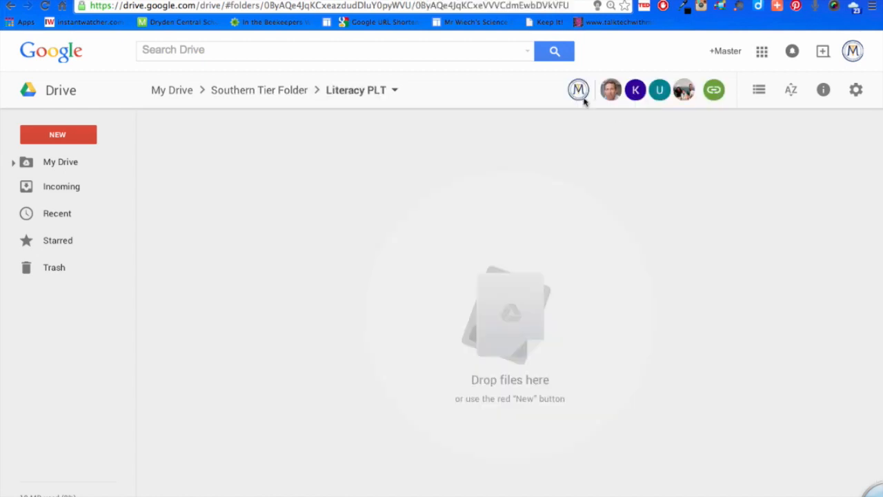
click(58, 136)
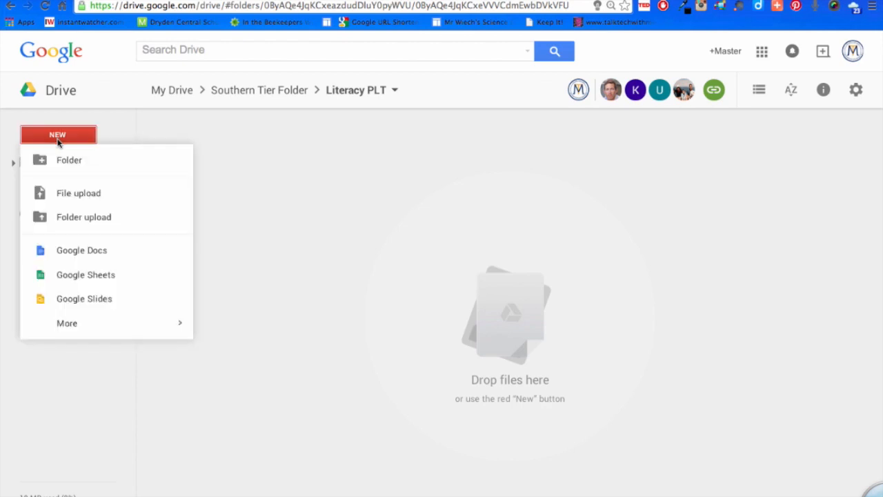
click(64, 164)
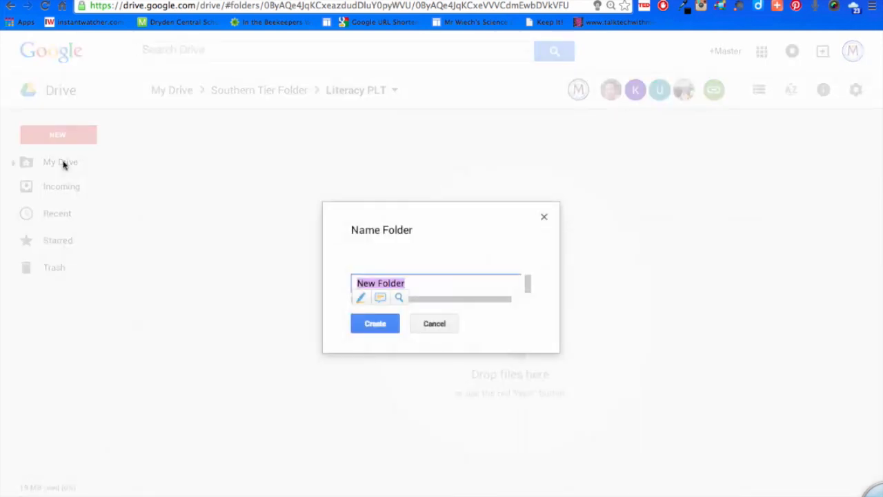
text(Vocabulary Lists)
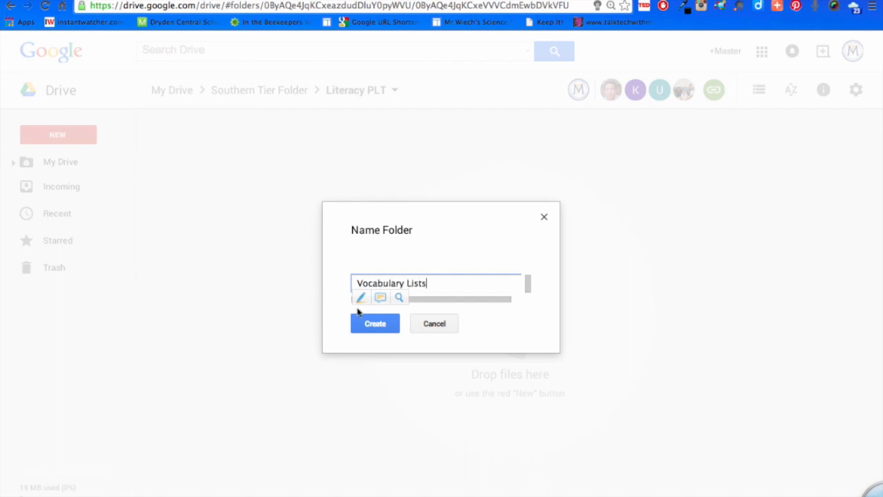
click(371, 324)
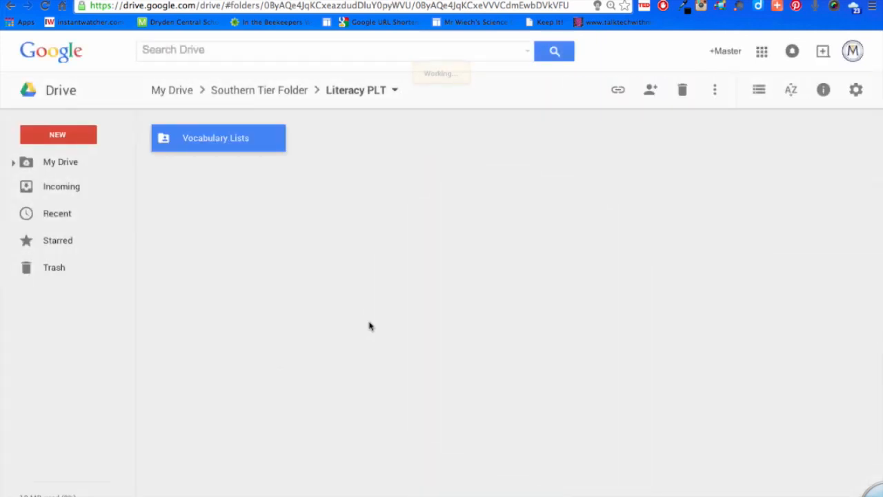
Change the color of the Vocabulary Lists folder to red and deselect it.
right_click(235, 140)
mouse_move(310, 308)
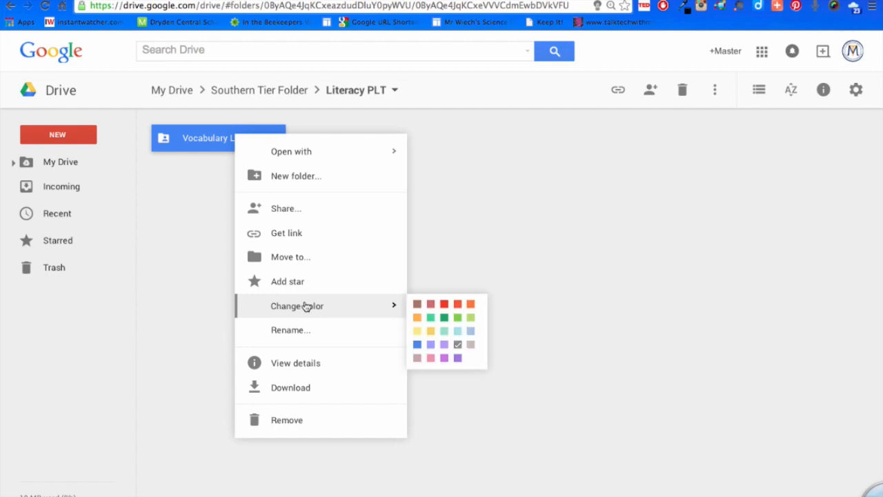
click(445, 310)
click(466, 200)
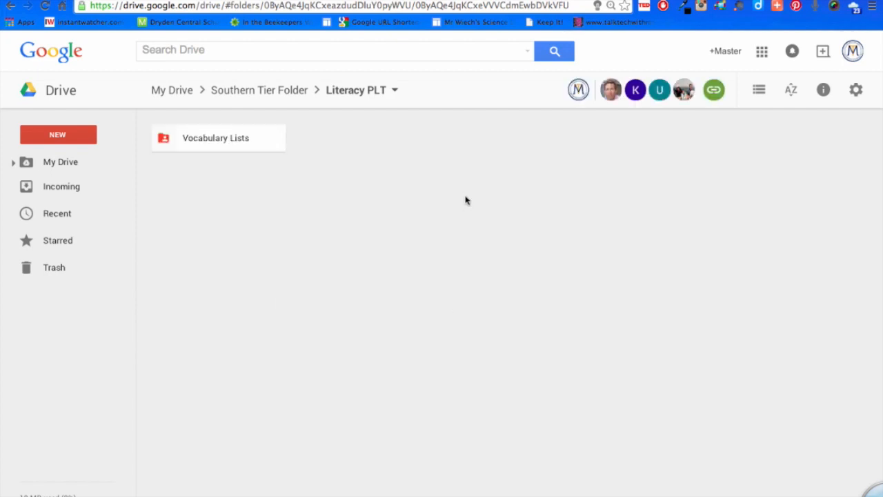
Open the Vocabulary Lists folder and create a Google Docs document in it, accepting the shared folder's permissions.
click(202, 141)
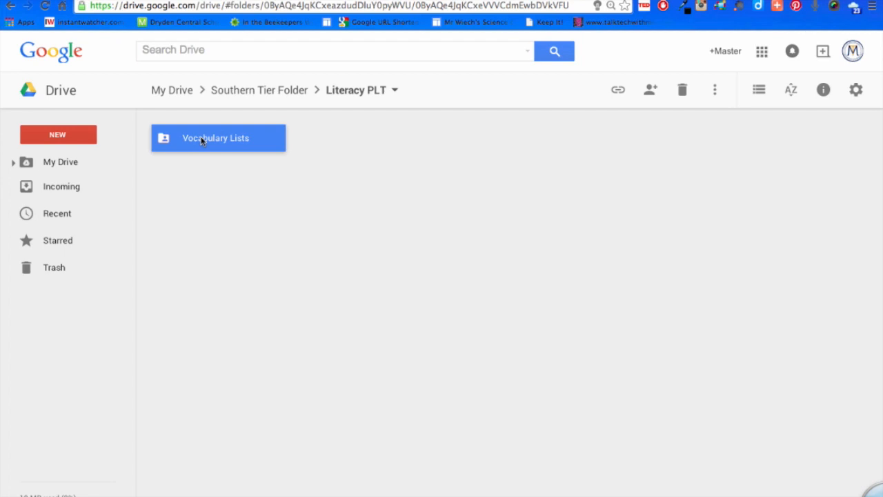
double_click(202, 140)
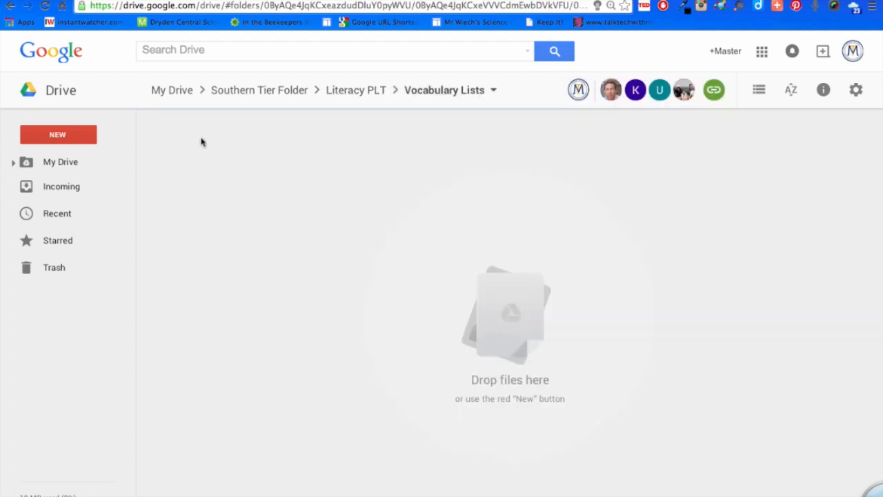
click(50, 141)
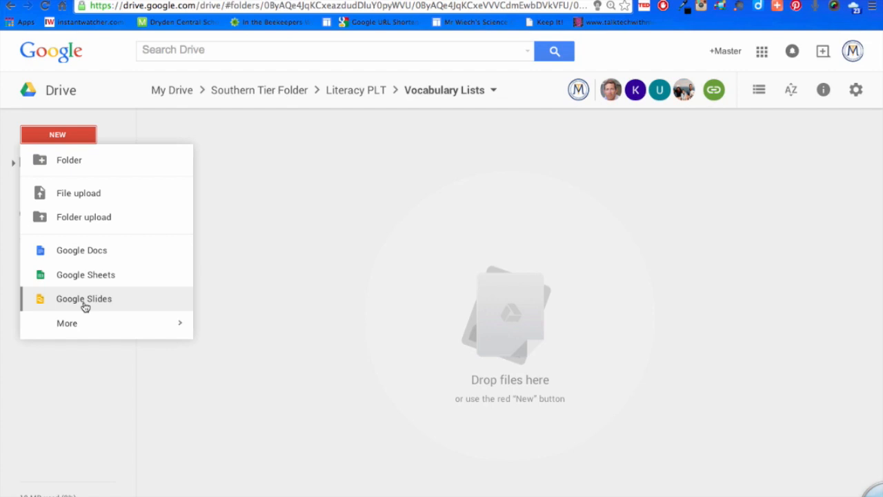
click(64, 138)
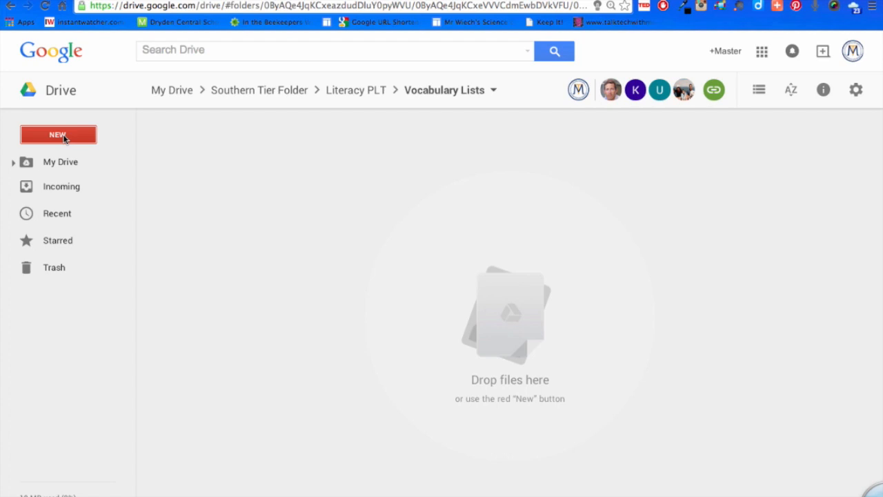
click(64, 138)
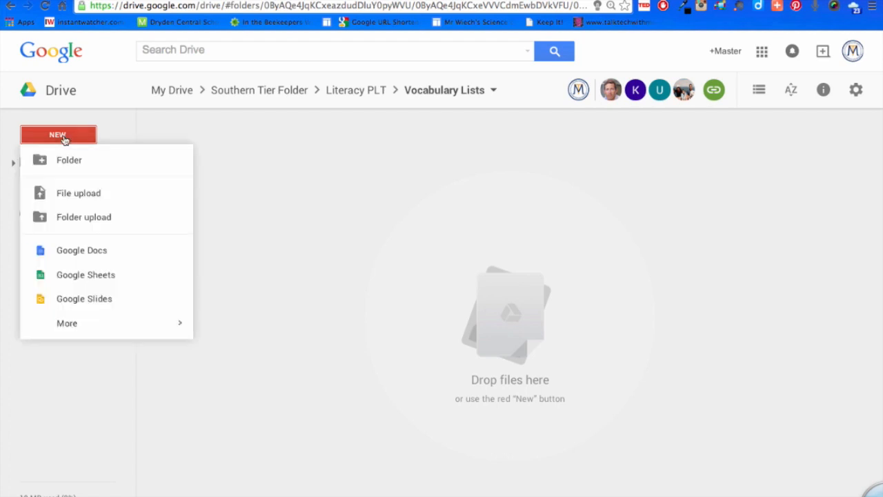
click(80, 250)
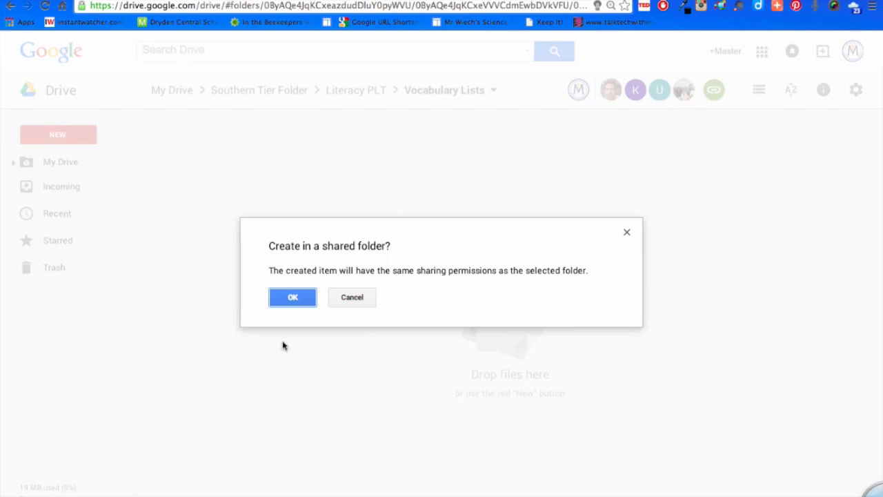
click(303, 297)
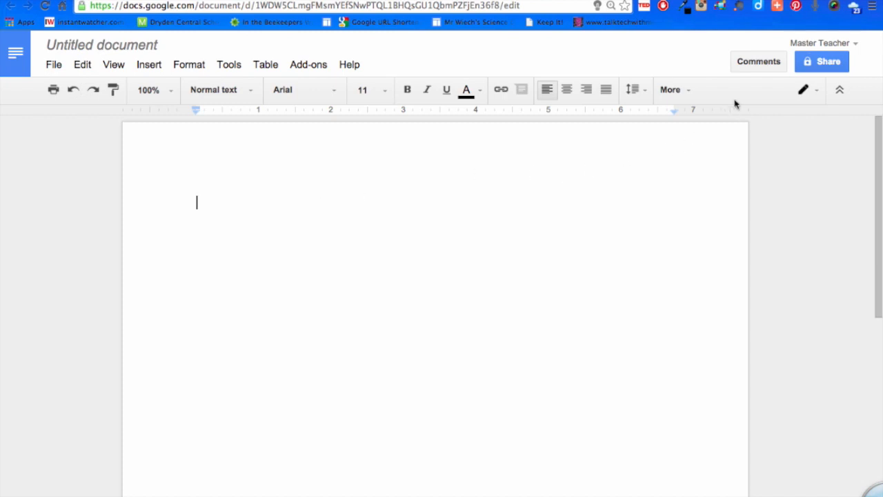
Start sharing the untitled document and name it "Test".
click(807, 61)
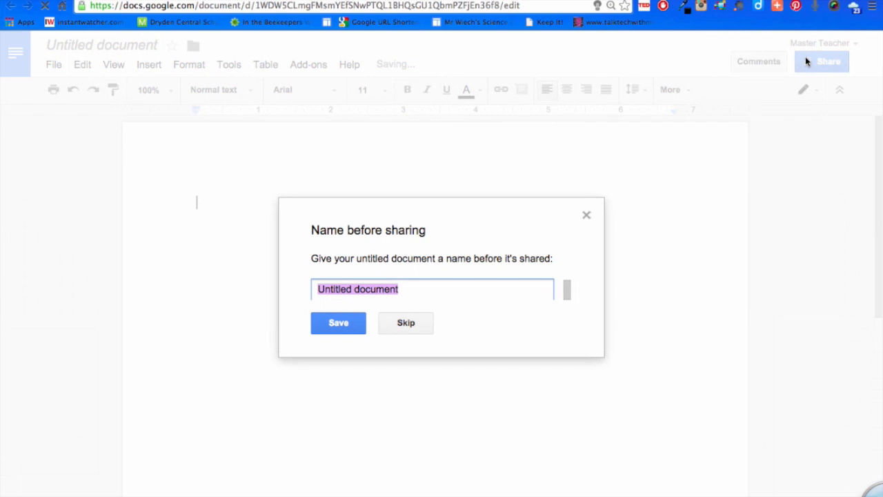
text(Test)
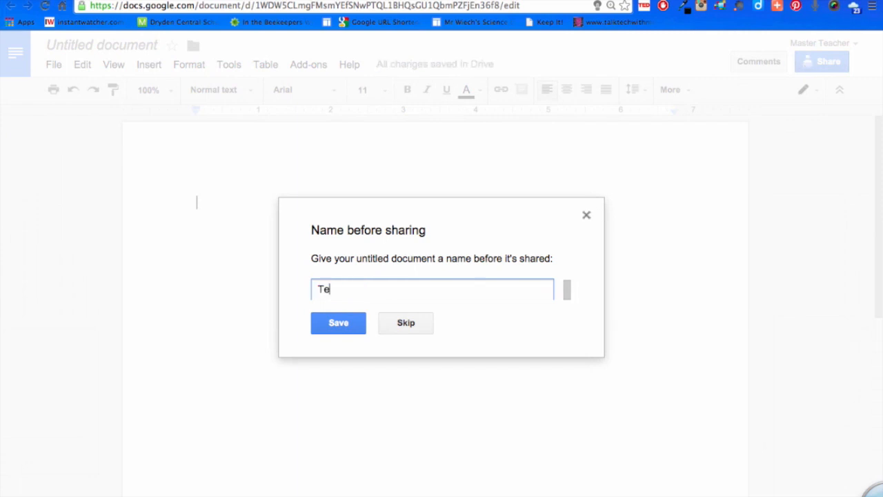
click(345, 324)
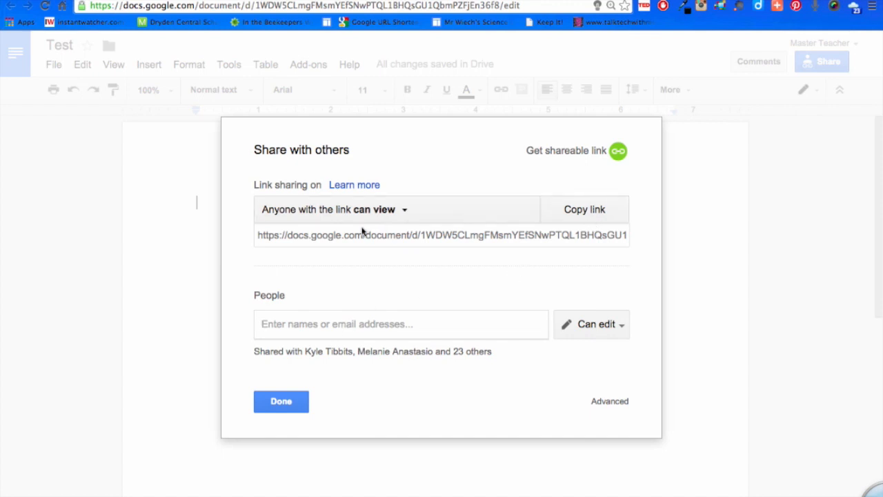
Examine the link-sharing access levels of the Test document and close its sharing settings.
click(406, 215)
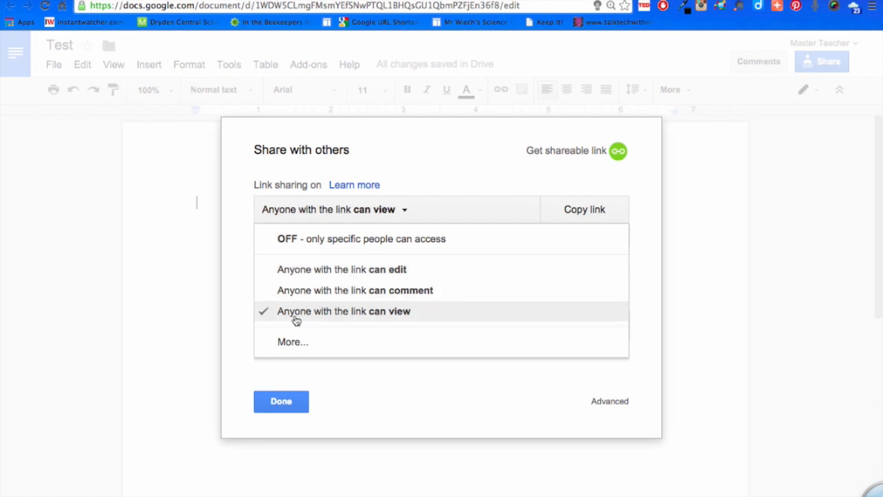
click(280, 401)
click(283, 403)
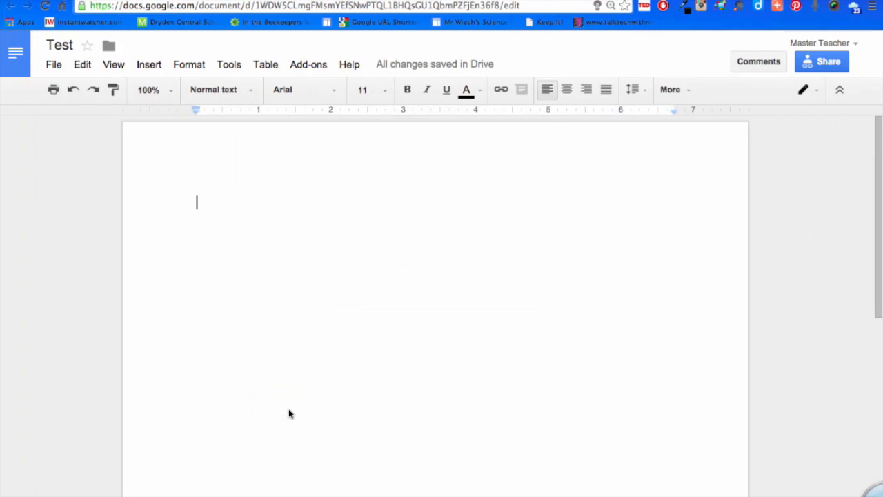
Copy the Test document's shareable link from its sharing settings and close them.
click(832, 69)
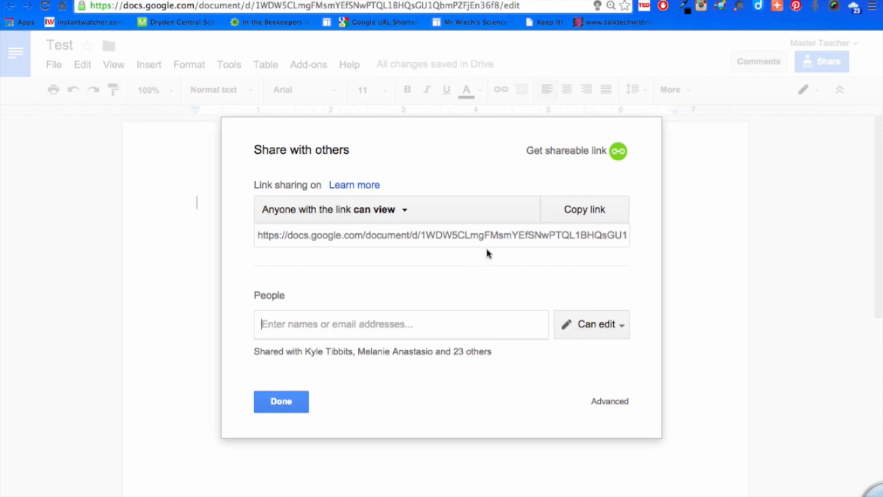
click(449, 234)
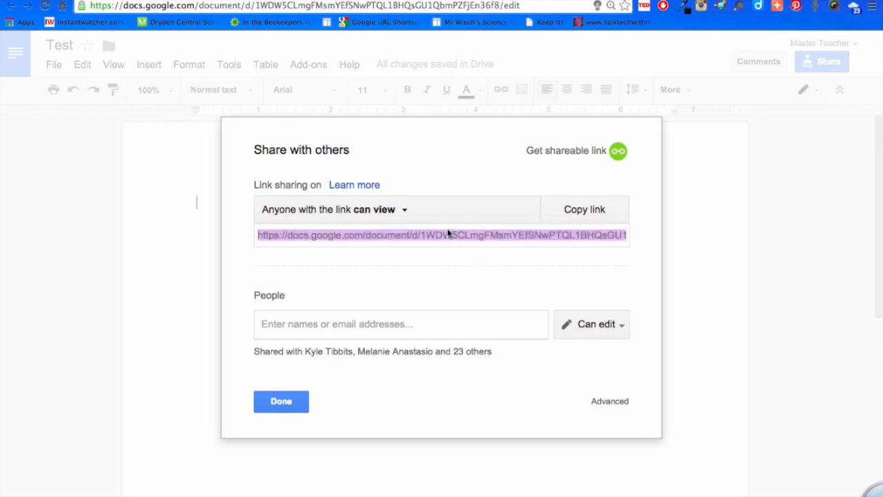
right_click(448, 235)
click(467, 279)
click(270, 403)
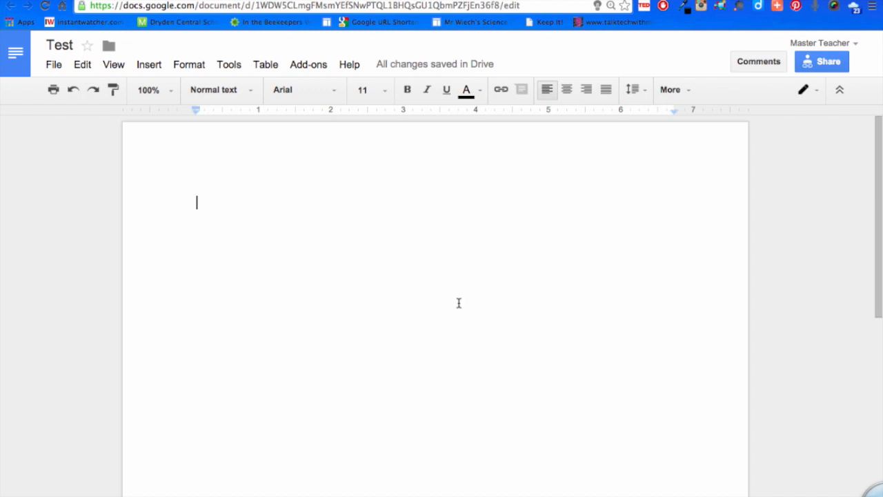
Return to the Vocabulary Lists folder in Google Drive and look through the available Google apps, including the additional ones.
click(276, 1)
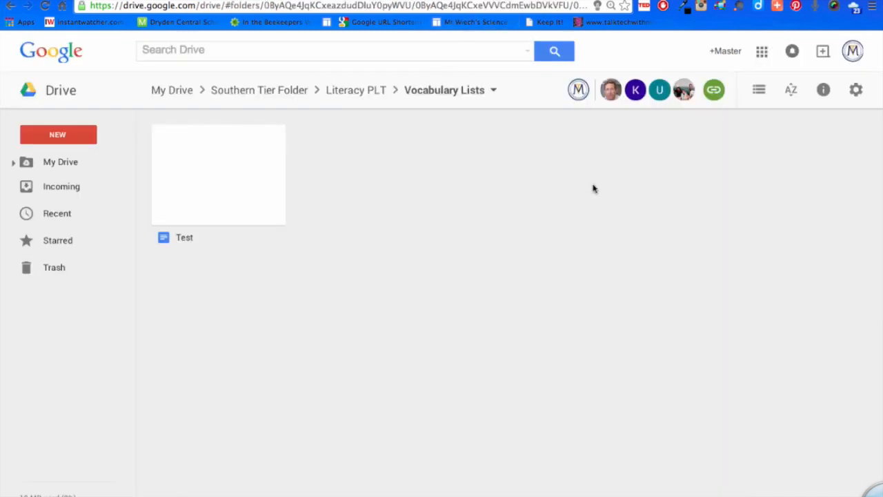
click(762, 55)
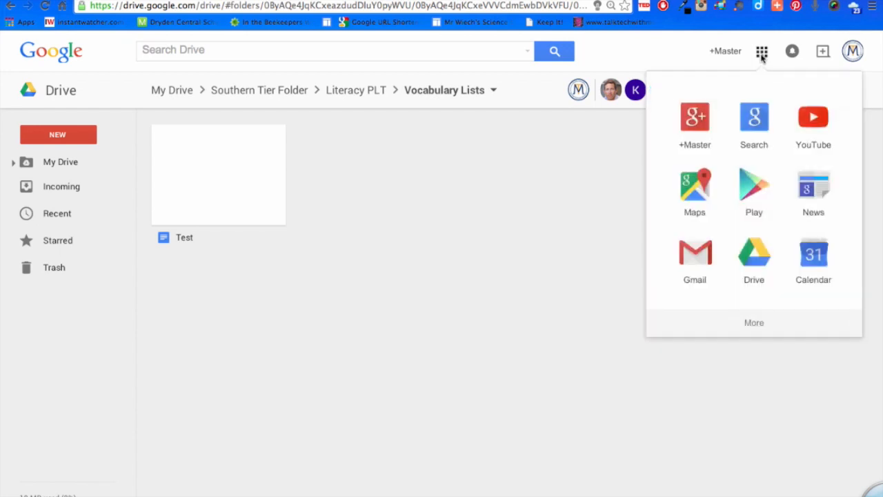
click(756, 324)
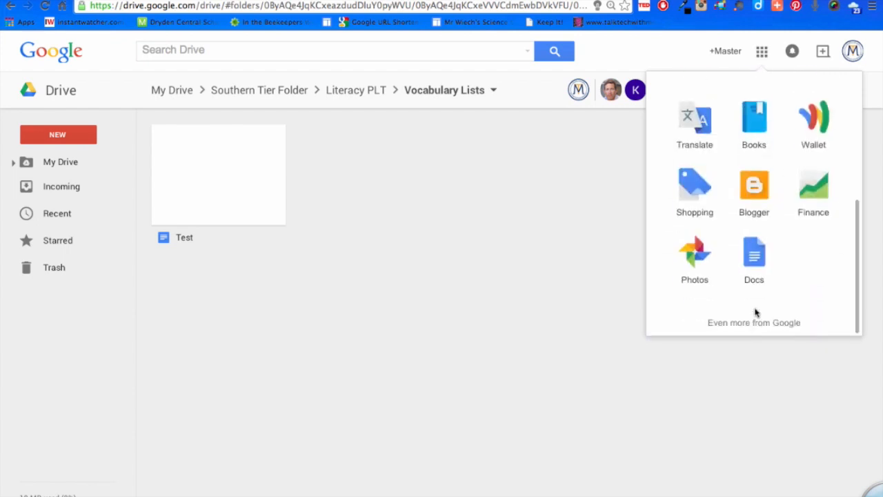
scroll(747, 274, up, 3)
scroll(746, 274, up, 3)
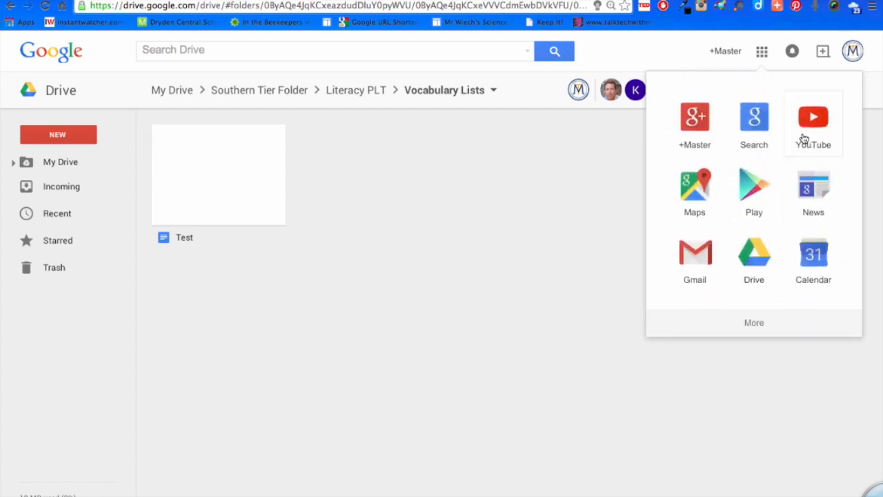
Switch to Google Calendar, look at the day and week layouts, and set the calendar to the month view.
click(819, 263)
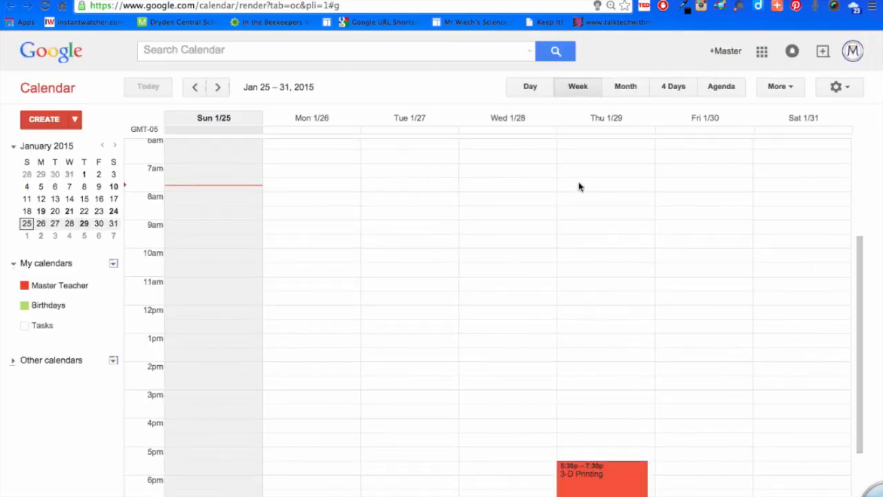
click(531, 88)
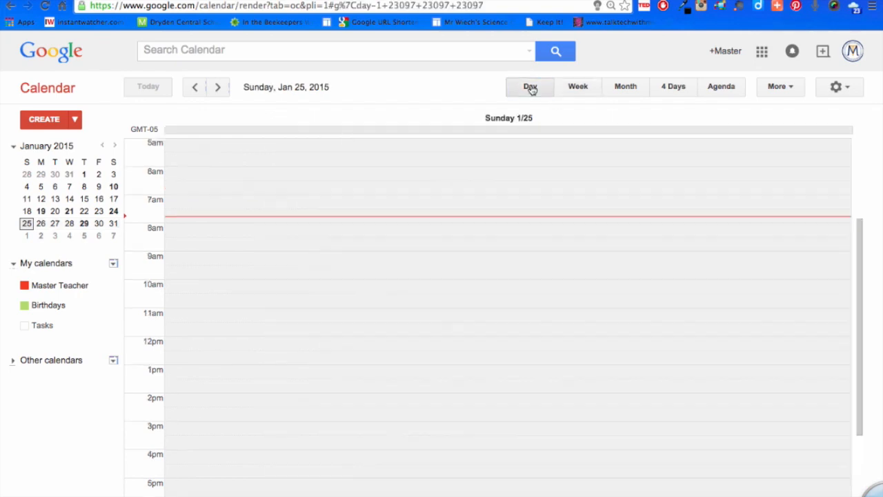
click(578, 89)
click(614, 90)
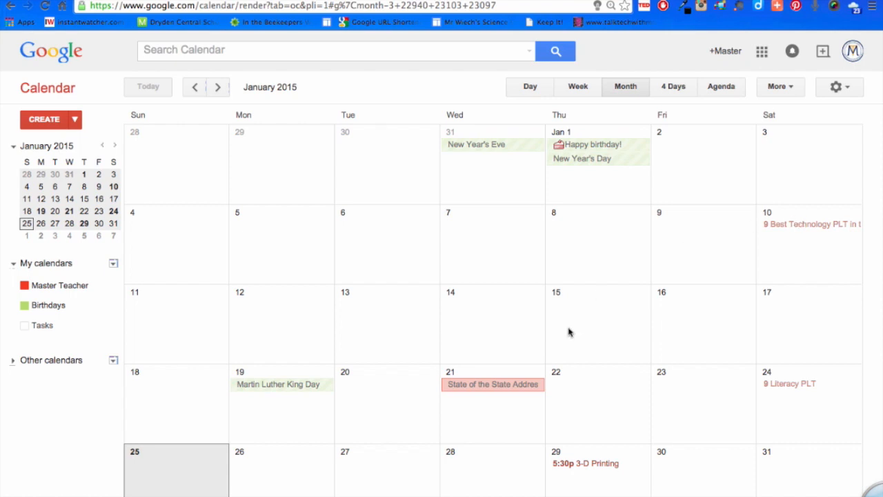
Examine the details of the Literacy PLT event on January 24, 2015 and its color options.
click(790, 385)
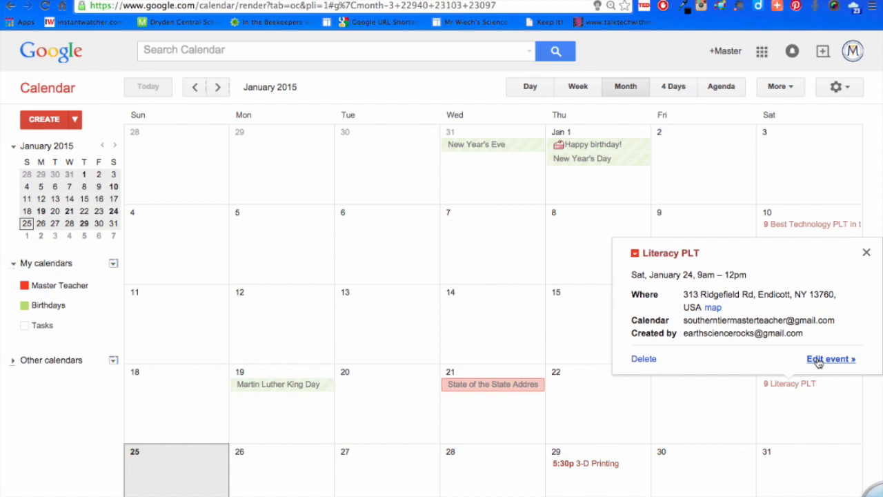
click(635, 254)
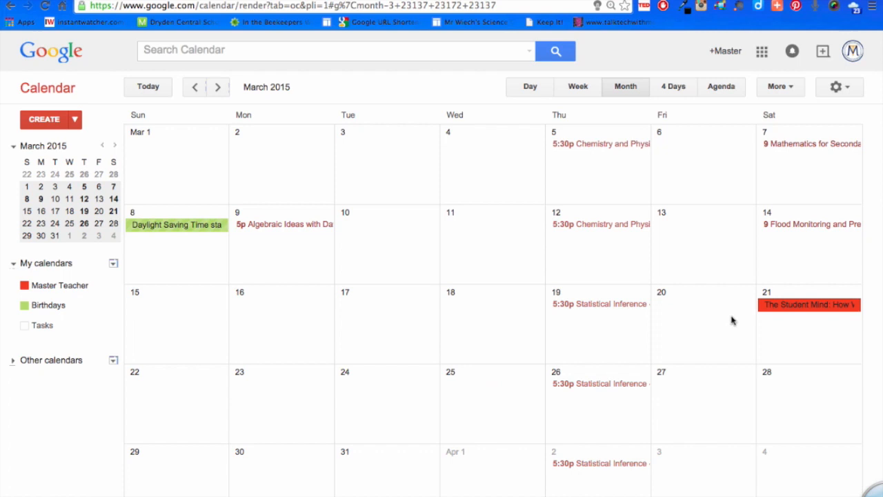
Open the March 14 flood monitoring event, show its location in Google Maps and request directions to it.
double_click(816, 230)
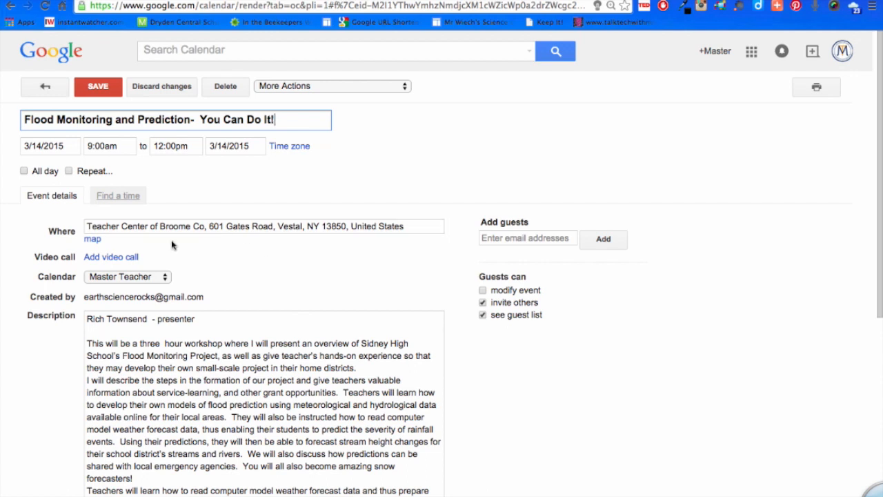
click(98, 246)
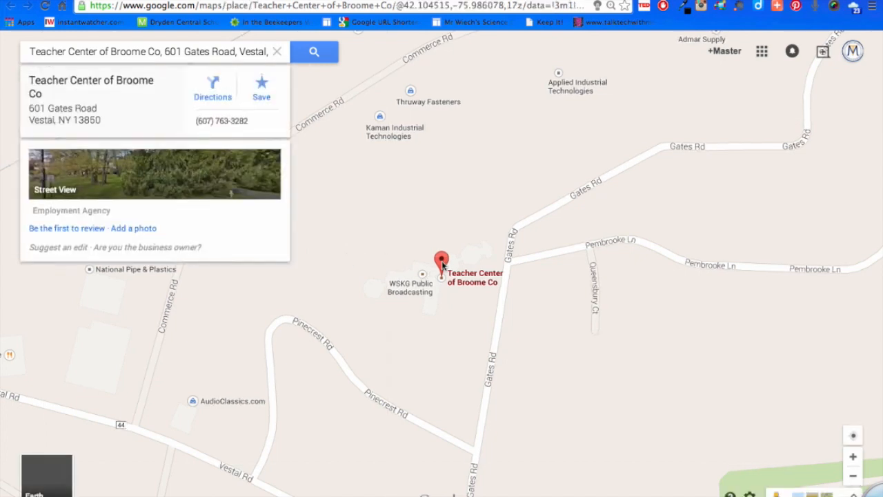
click(213, 94)
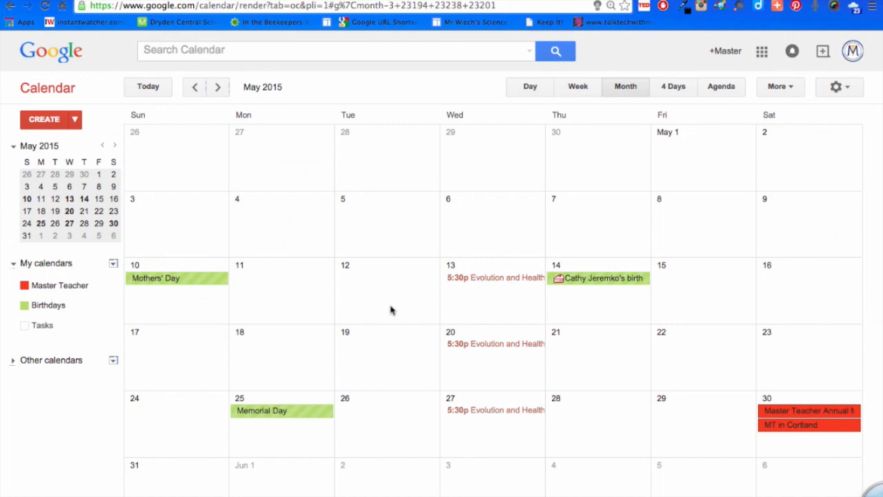
Start a new event on June 9, 2015 and title it "Test Event".
key(n)
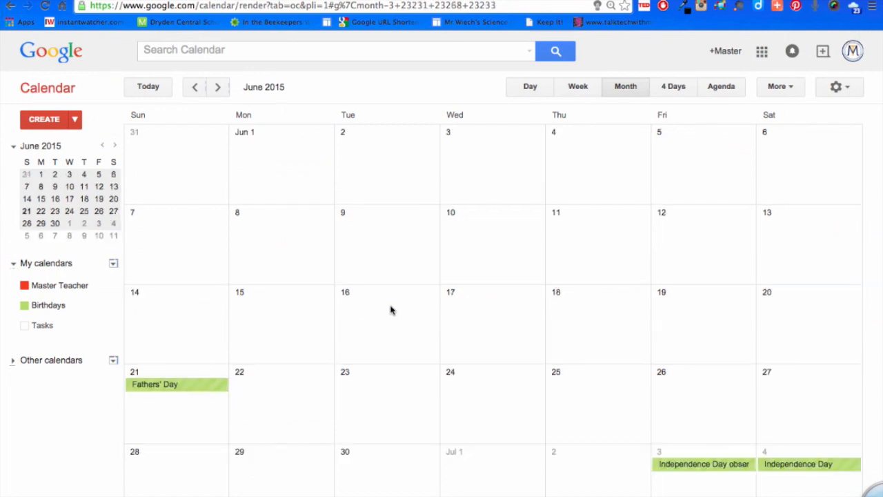
key(n)
click(188, 90)
double_click(375, 227)
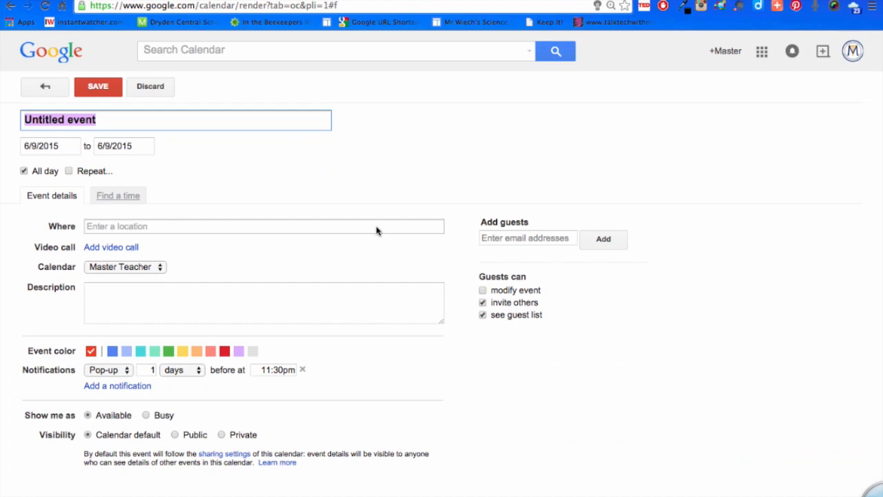
text(T)
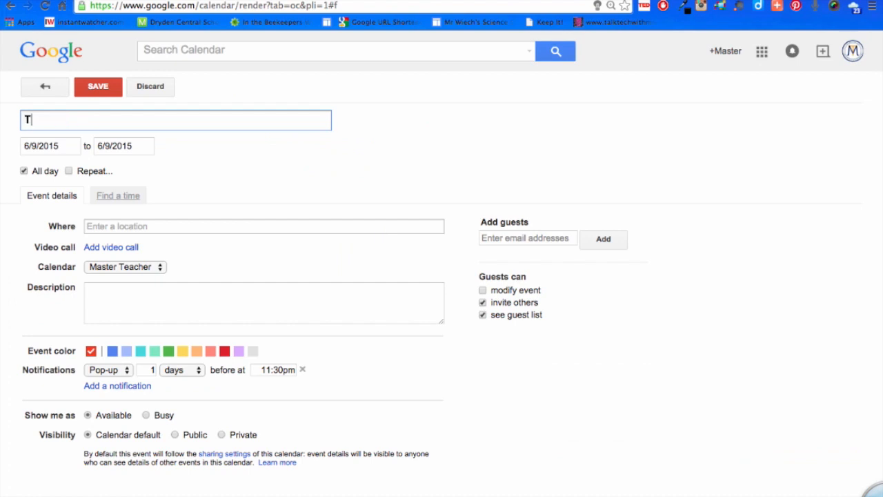
text(est Event)
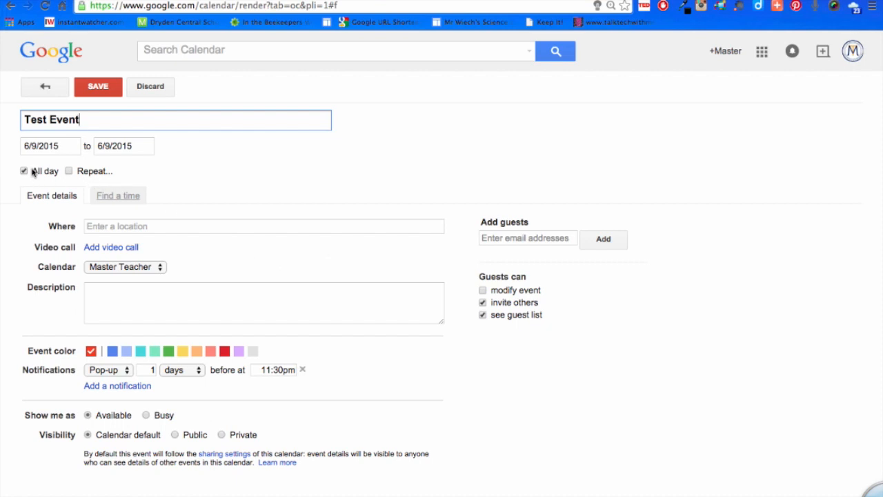
Turn off the all-day setting for Test Event and look through its start date and start time choices.
click(53, 146)
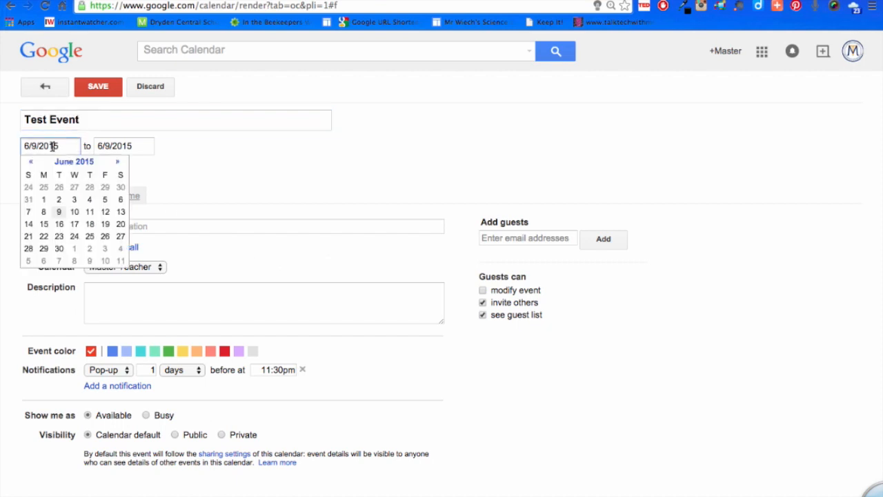
click(179, 193)
click(23, 171)
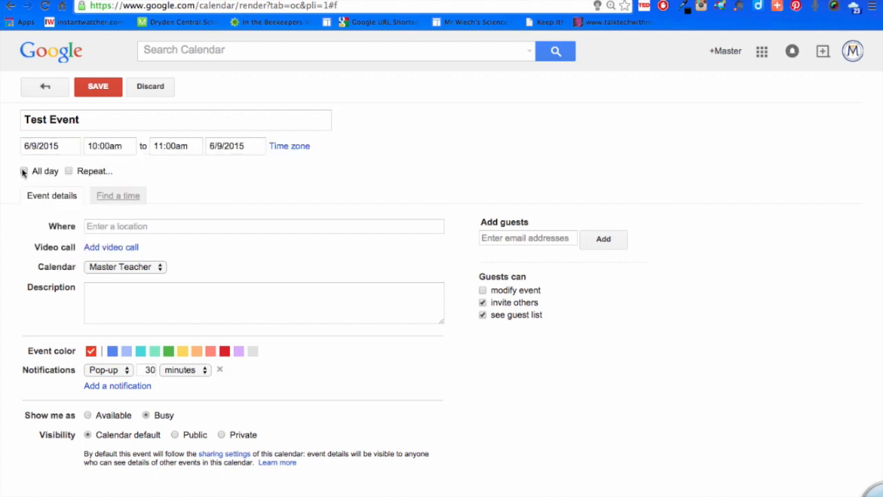
click(116, 146)
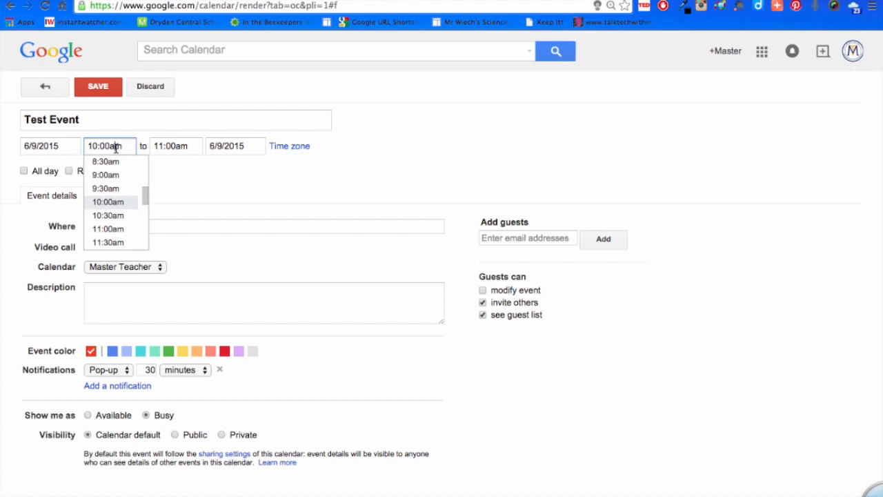
click(249, 182)
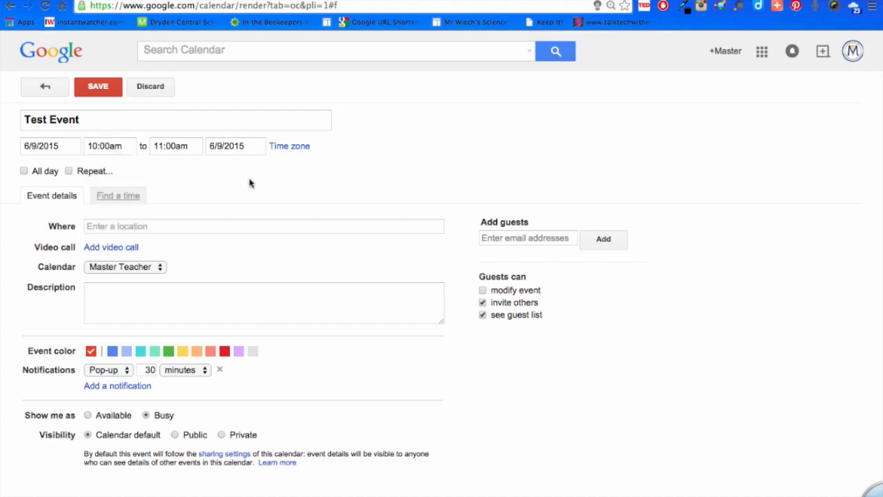
Review the location, calendar and description fields of Test Event and save the event.
click(124, 226)
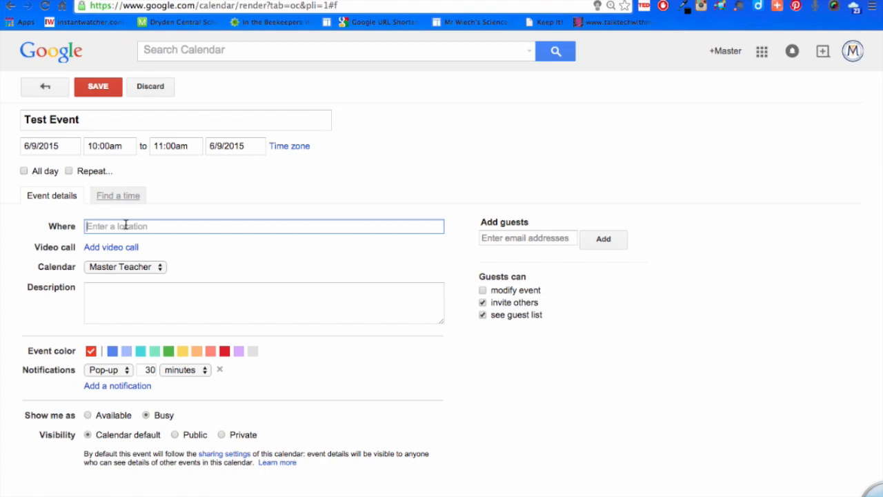
click(157, 269)
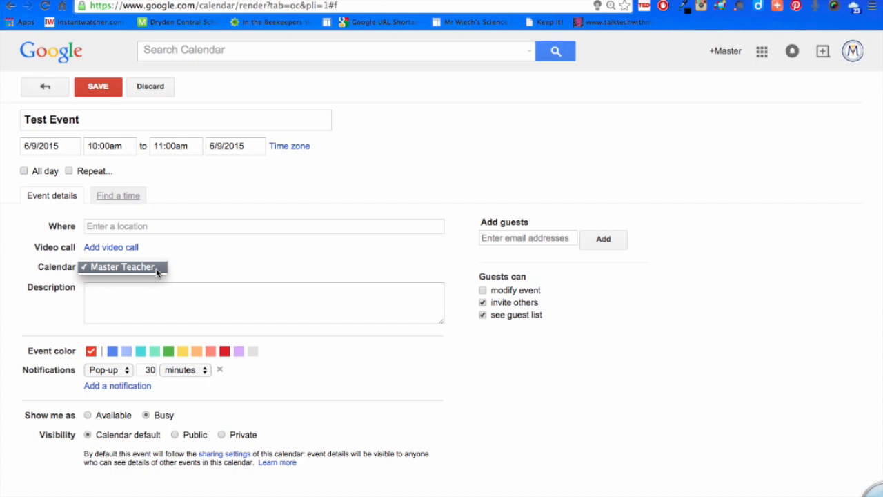
click(194, 250)
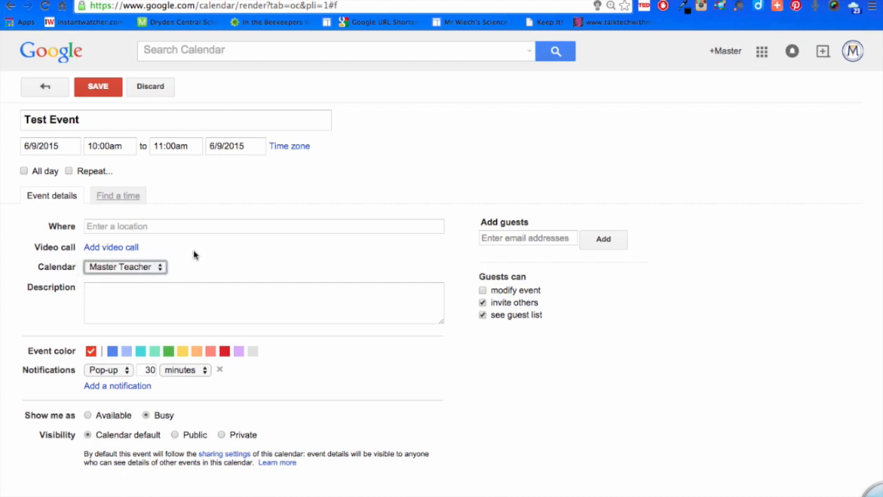
click(138, 294)
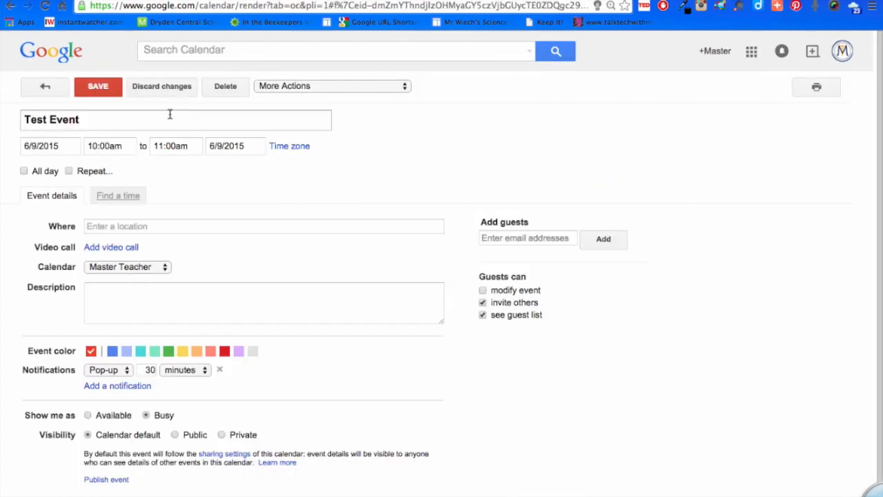
click(97, 89)
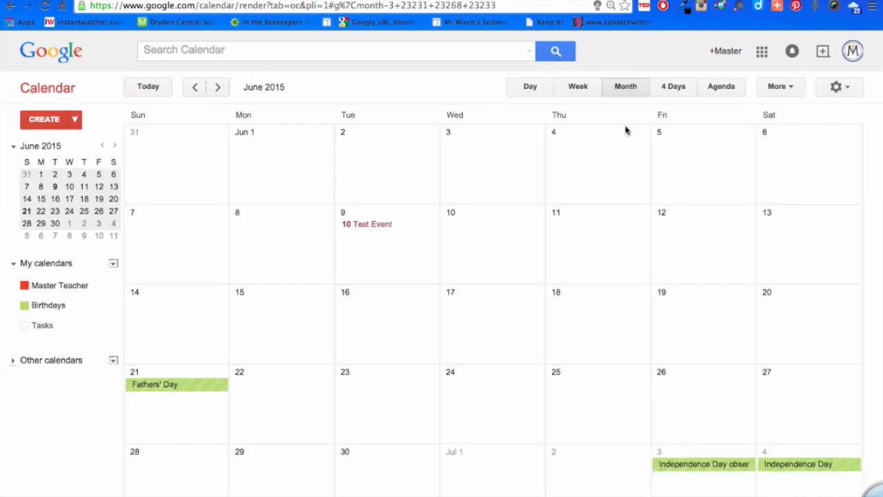
Enable the Event attachments feature in Google Calendar Labs and save the calendar settings.
click(845, 88)
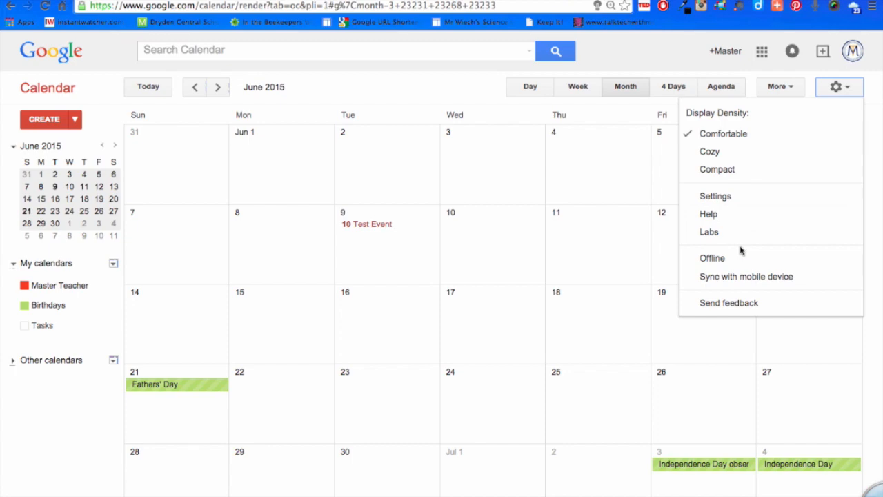
click(710, 231)
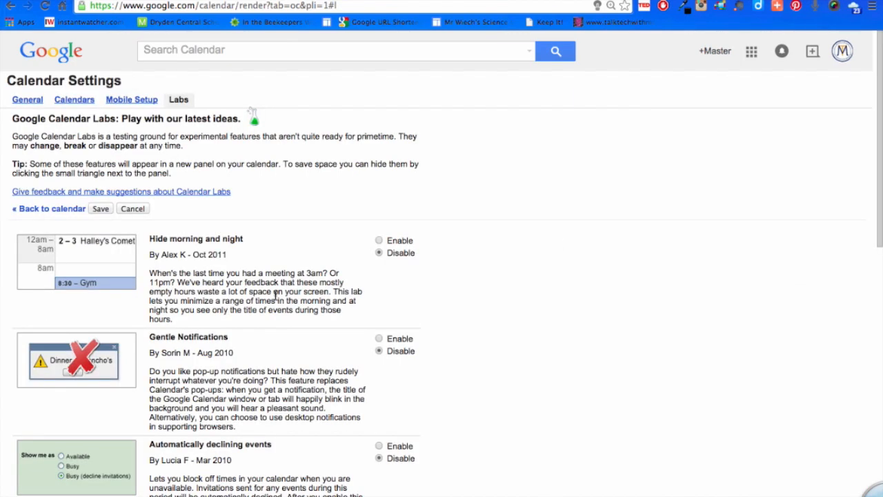
scroll(276, 297, down, 10)
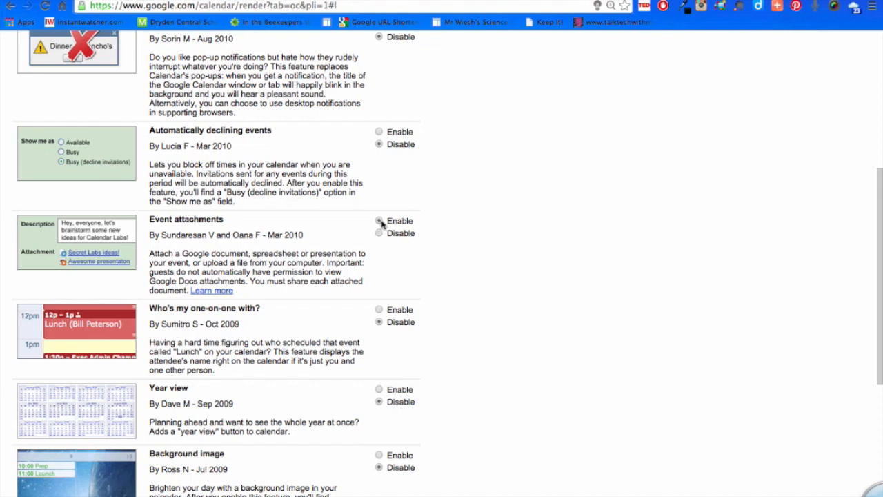
scroll(325, 184, up, 10)
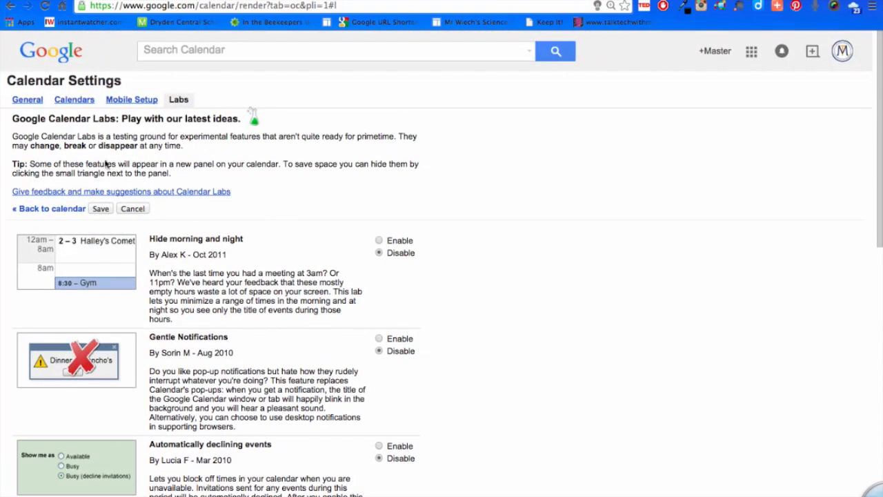
click(101, 211)
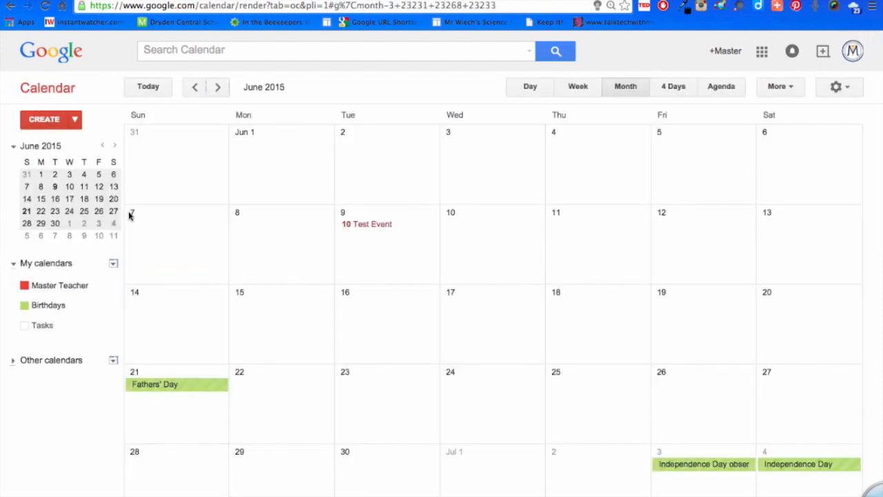
Attach TakeHomeSlides.pptx from the Southern Tier Folder in My Drive to Test Event and save the event.
click(385, 227)
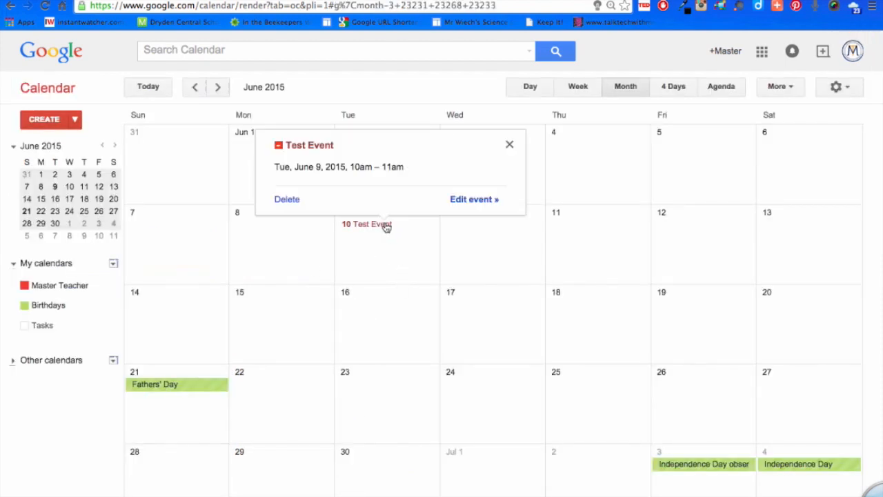
click(474, 200)
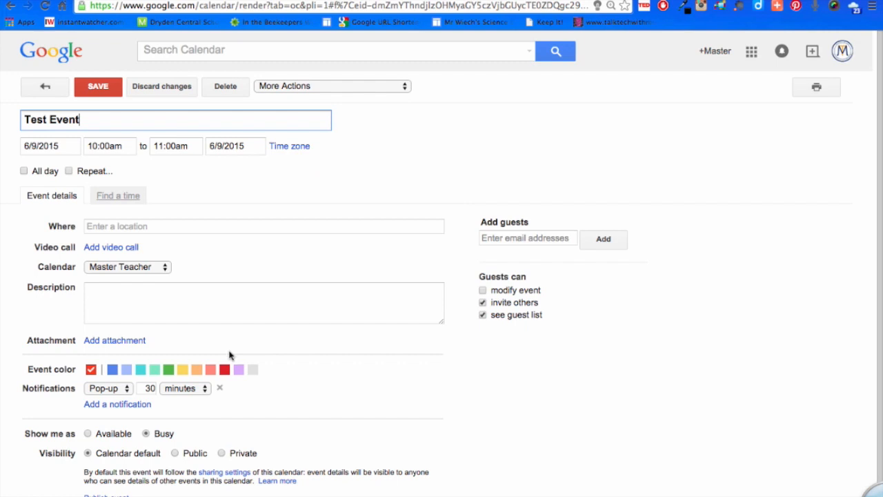
click(116, 340)
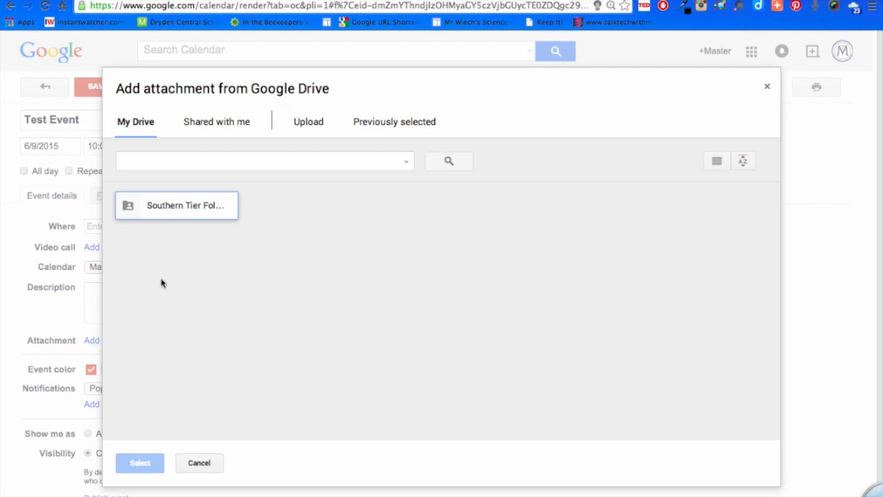
double_click(203, 210)
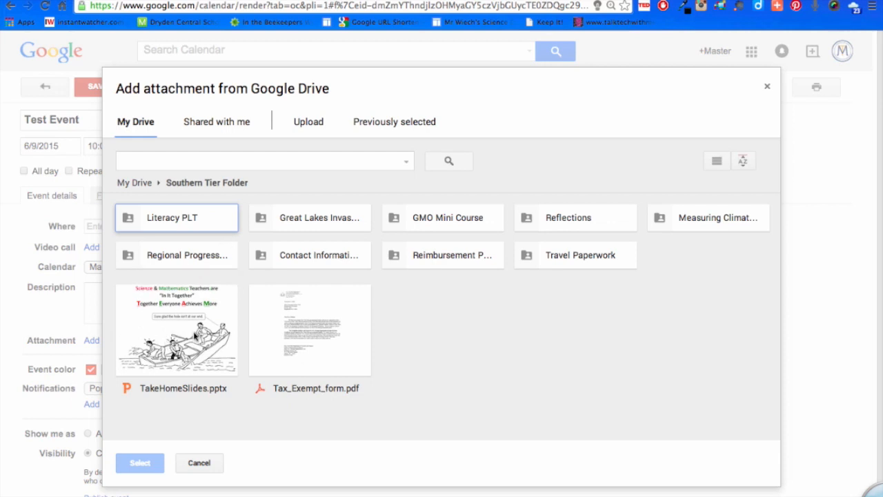
click(196, 336)
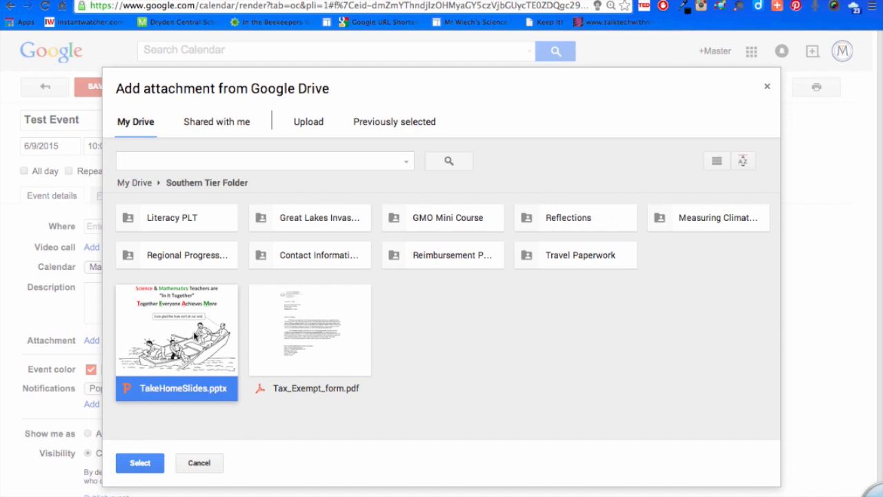
click(142, 463)
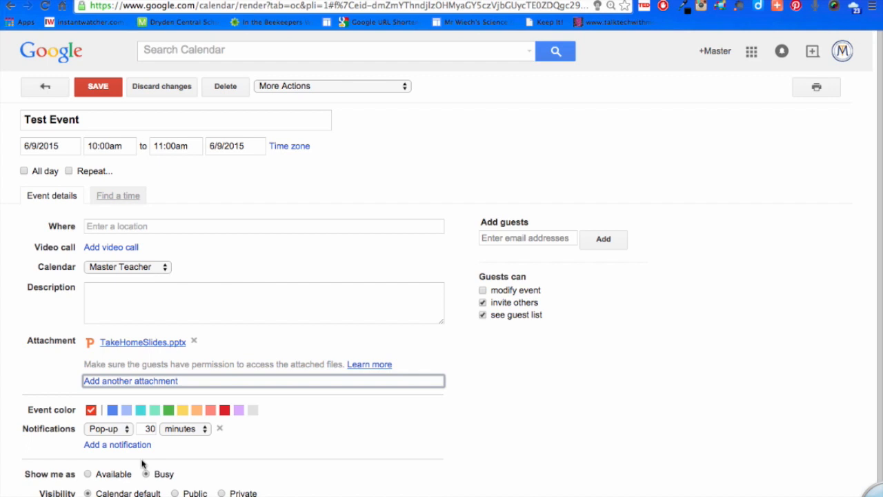
click(98, 89)
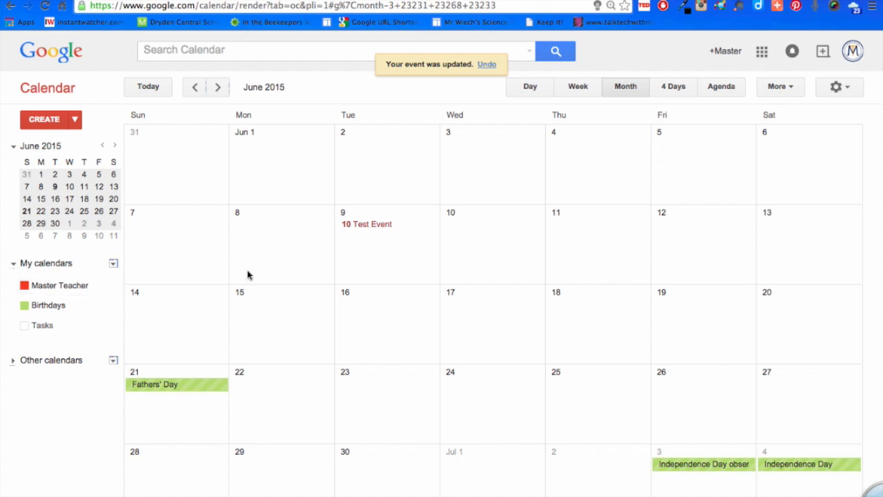
Delete Test Event from June 9, 2015.
click(373, 229)
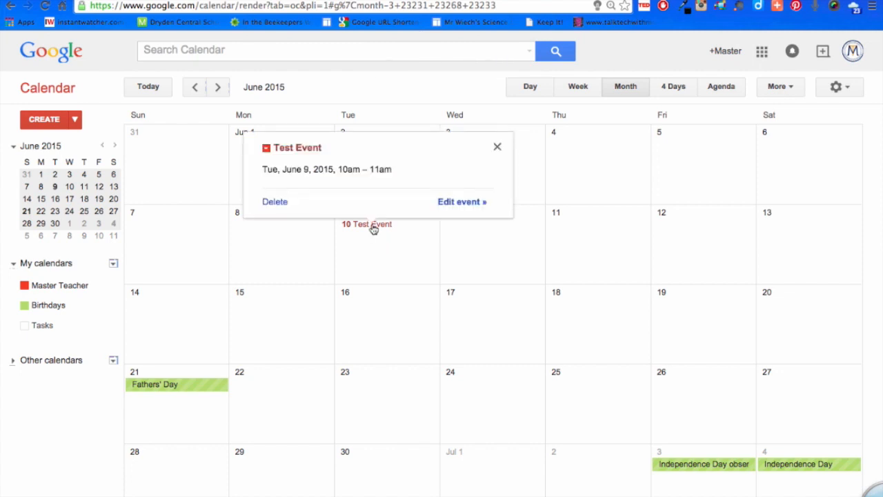
click(274, 202)
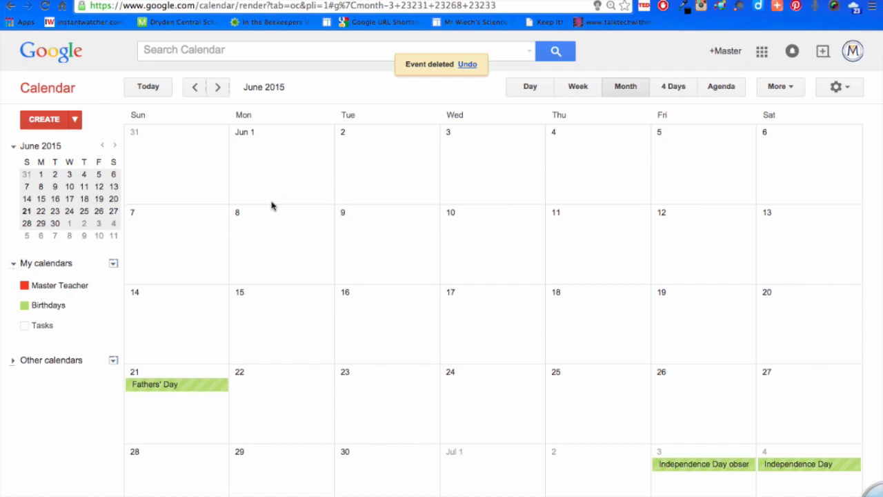
Go back month by month to February 2015 in the calendar and open the list of Google apps.
click(195, 87)
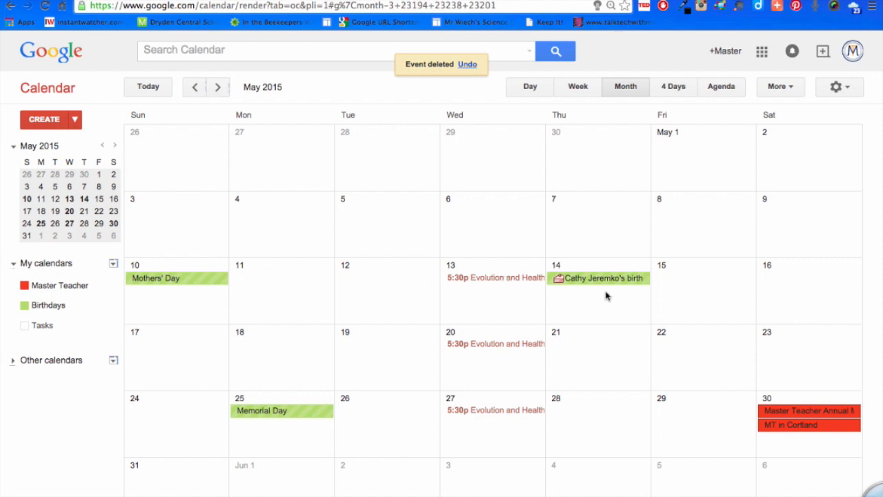
click(195, 87)
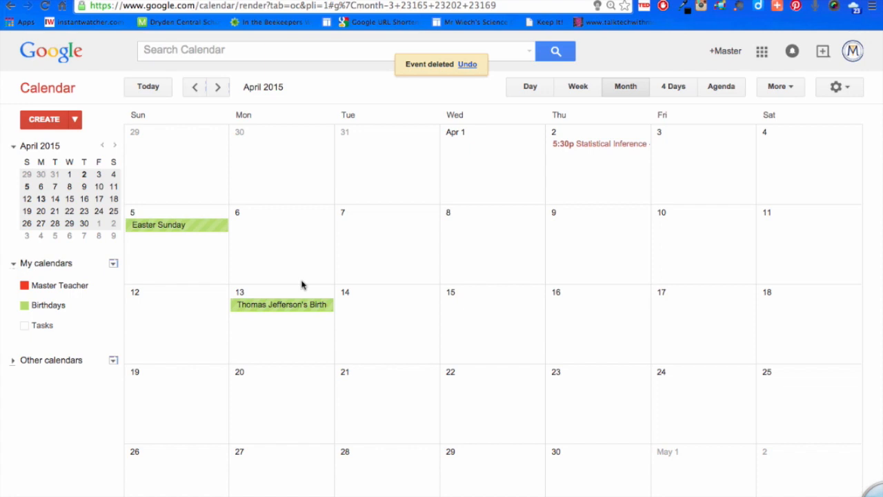
click(196, 90)
click(196, 89)
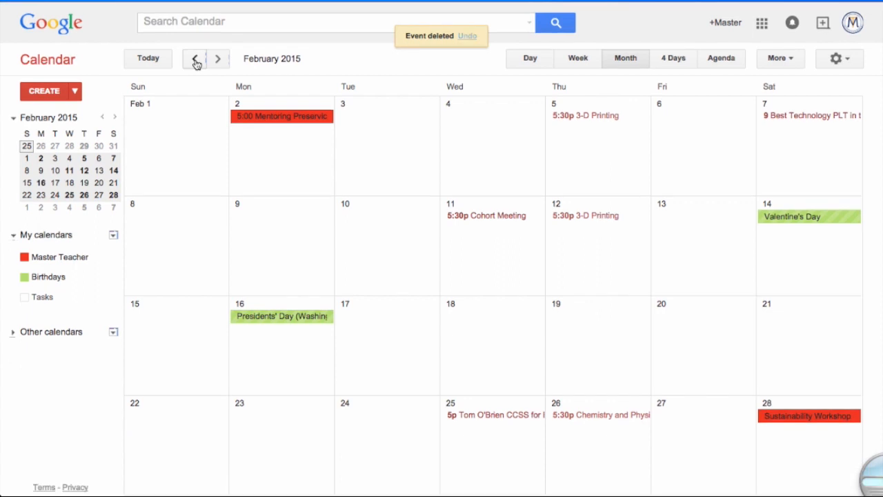
click(760, 26)
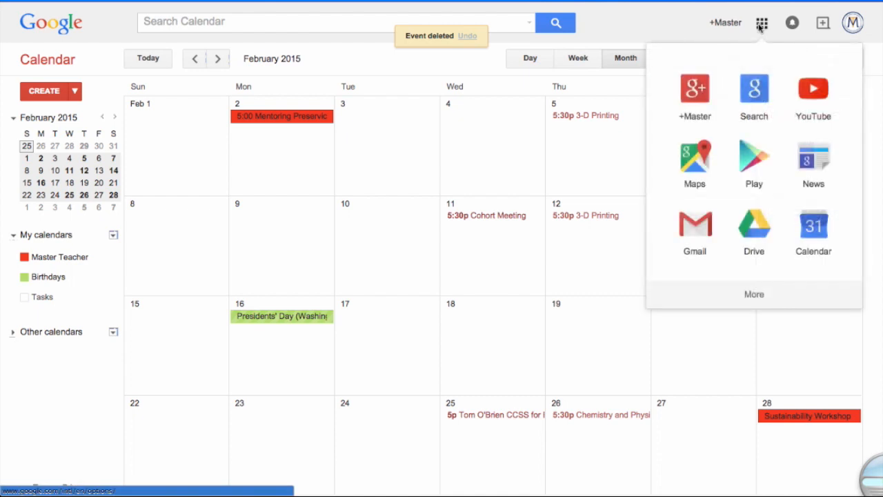